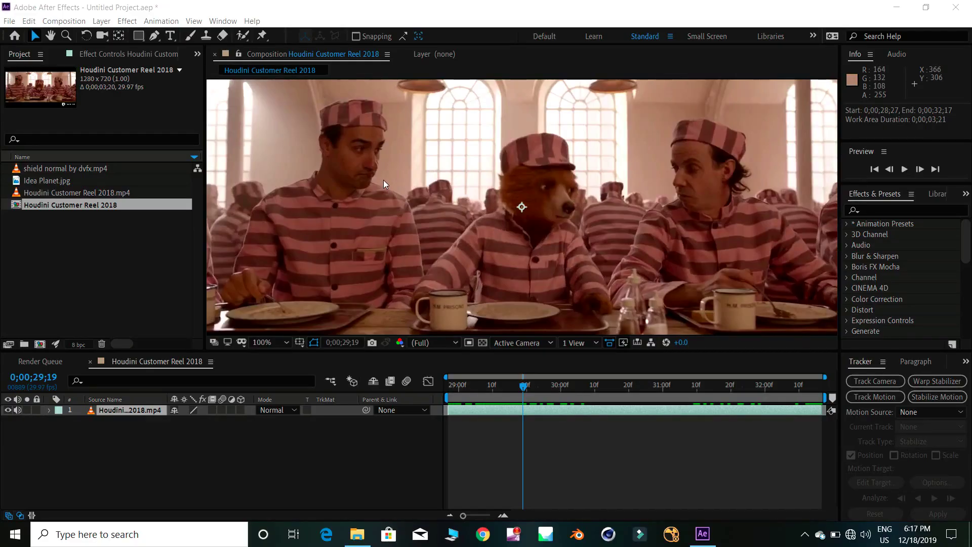
# - Launch the Lockdown.jsxbin script panel from the Window menu
pyautogui.click(234, 20)
pyautogui.press('Down')
pyautogui.press('Down')
pyautogui.press('Down')
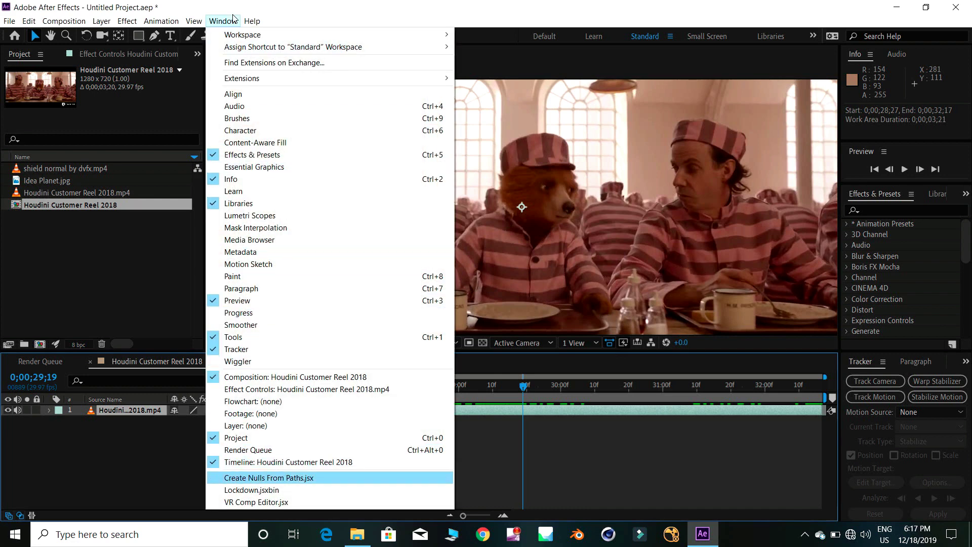
pyautogui.press('Down')
pyautogui.press('Return')
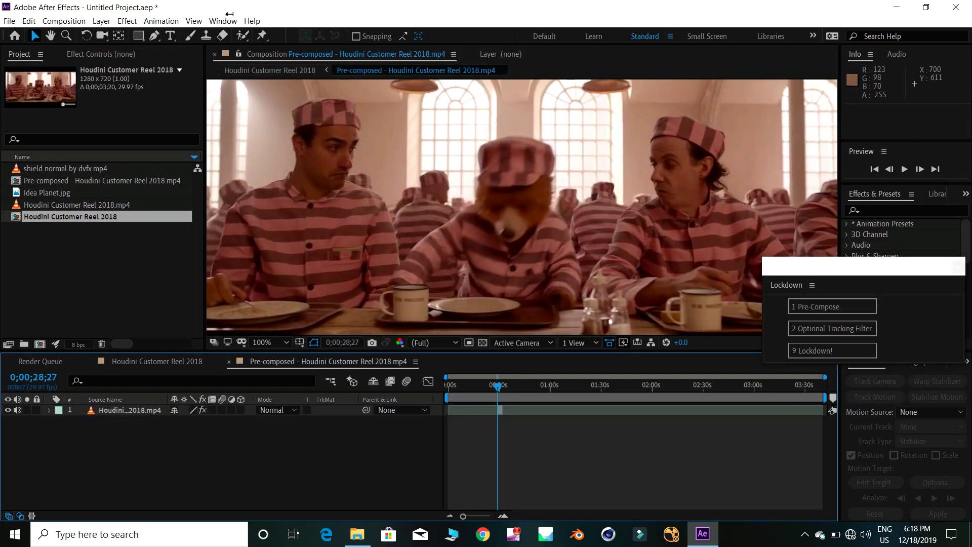
# - Set the work area from 28;27 to about 32;15 and preview that stretch
pyautogui.press('b')
pyautogui.press('n')
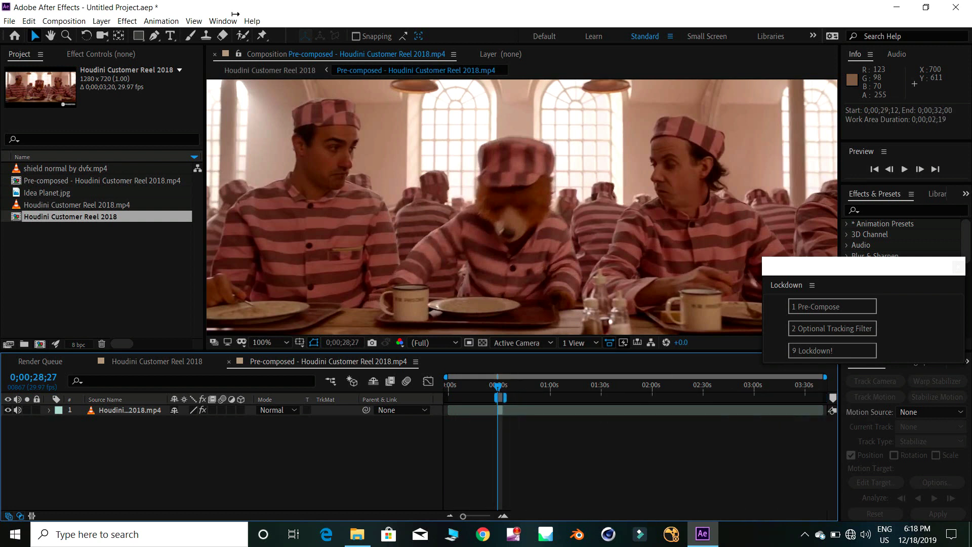
pyautogui.press('=')
pyautogui.press('=')
pyautogui.press('=')
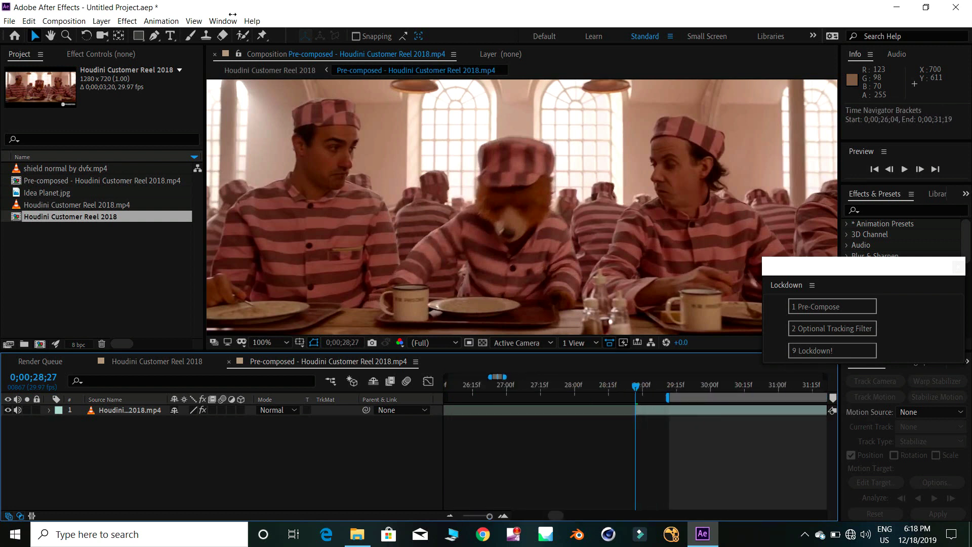
pyautogui.press('b')
pyautogui.press('-')
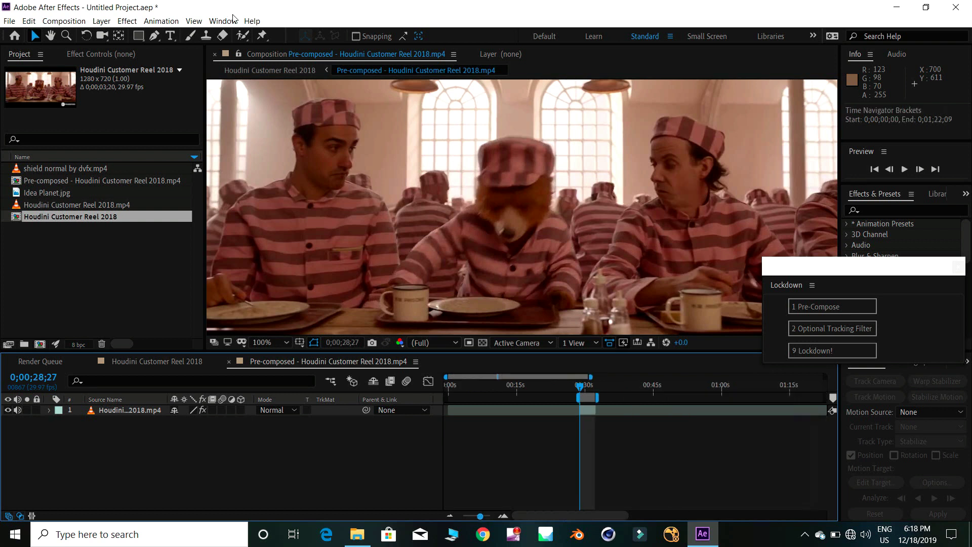
pyautogui.press('-')
pyautogui.press('-')
pyautogui.press('-')
pyautogui.press('space')
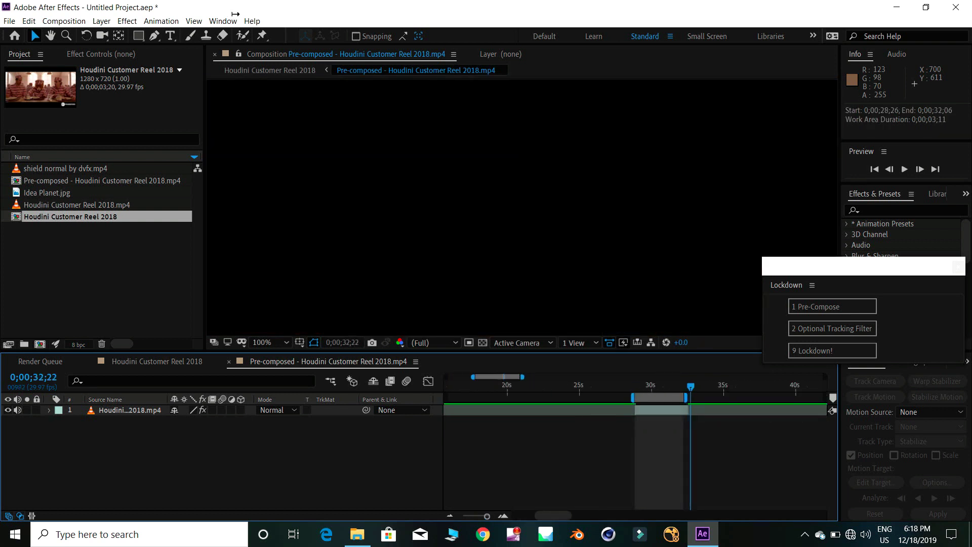
# - Trim the comp to the work area and apply Lockdown's Optional Tracking Filter to the footage
pyautogui.rightClick(661, 398)
pyautogui.click(689, 425)
pyautogui.rightClick(464, 396)
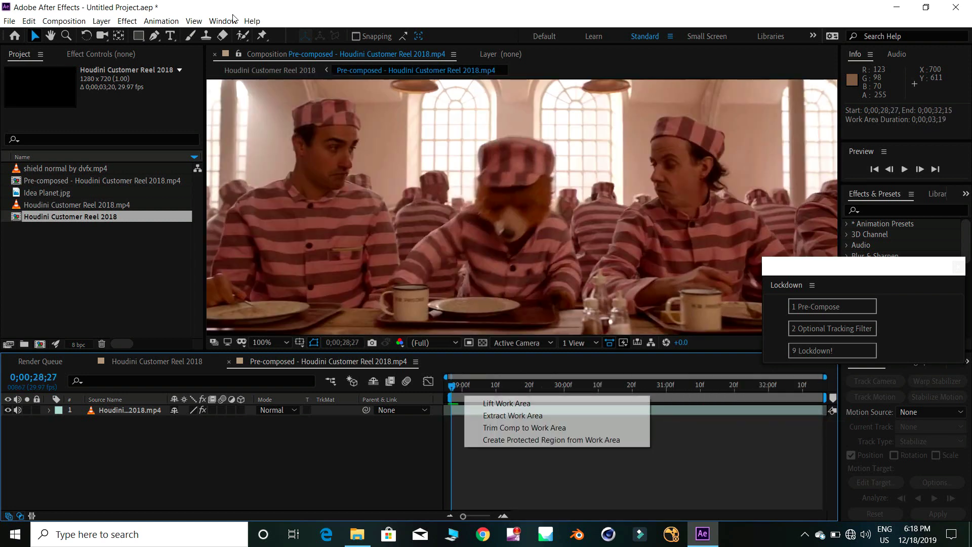
pyautogui.click(501, 425)
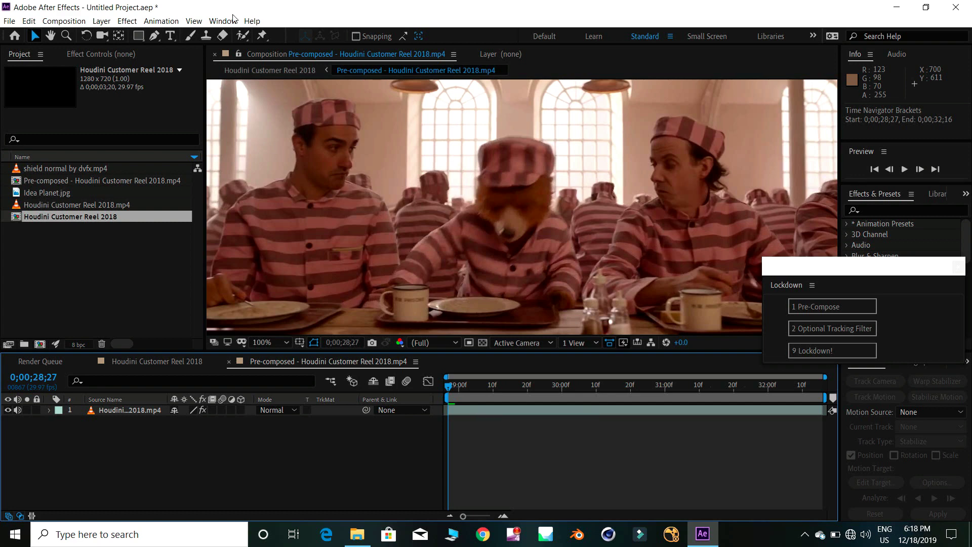
pyautogui.hotkey('ctrl', 'a')
pyautogui.press('space')
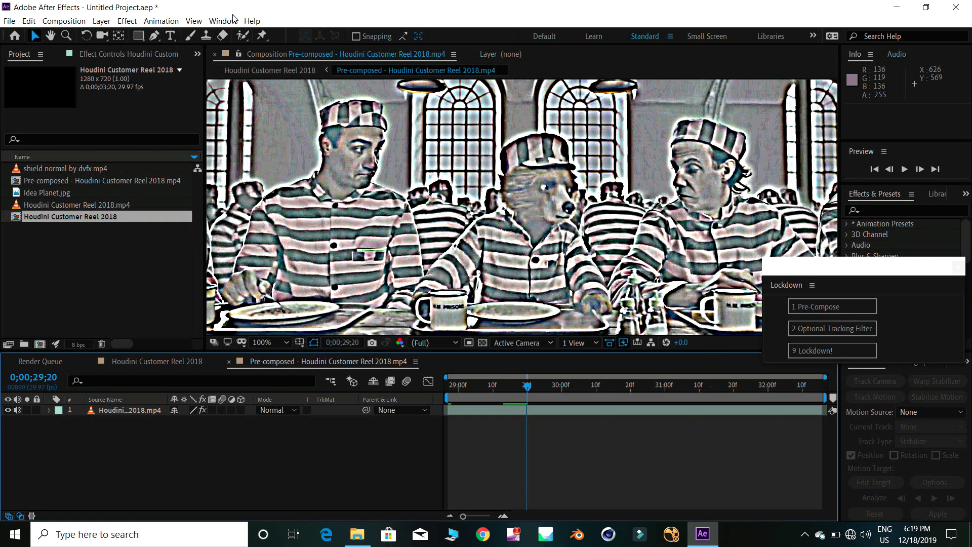
# - Step to frame 29;18 and show the footage layer's Lockdown effect controls
pyautogui.press('pageup')
pyautogui.press('pageup')
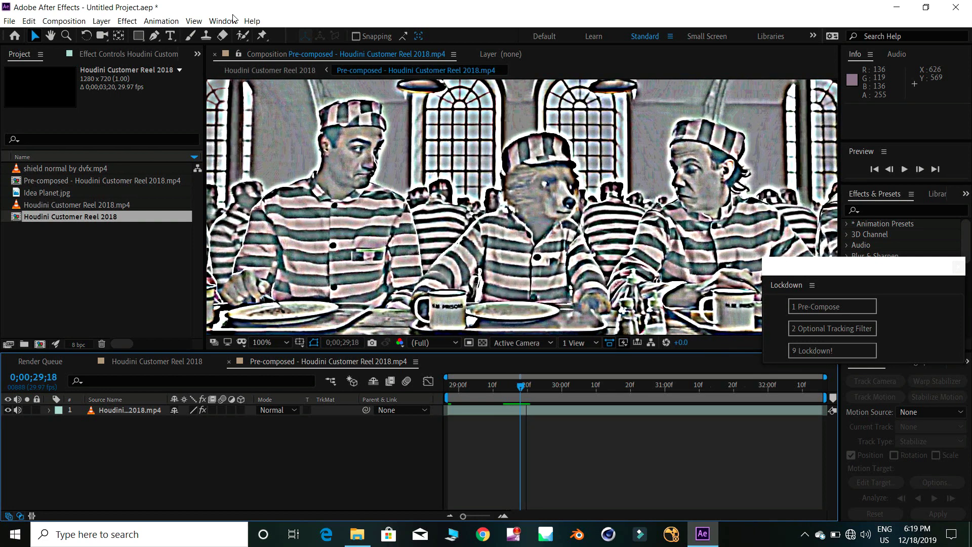
pyautogui.press('pageup')
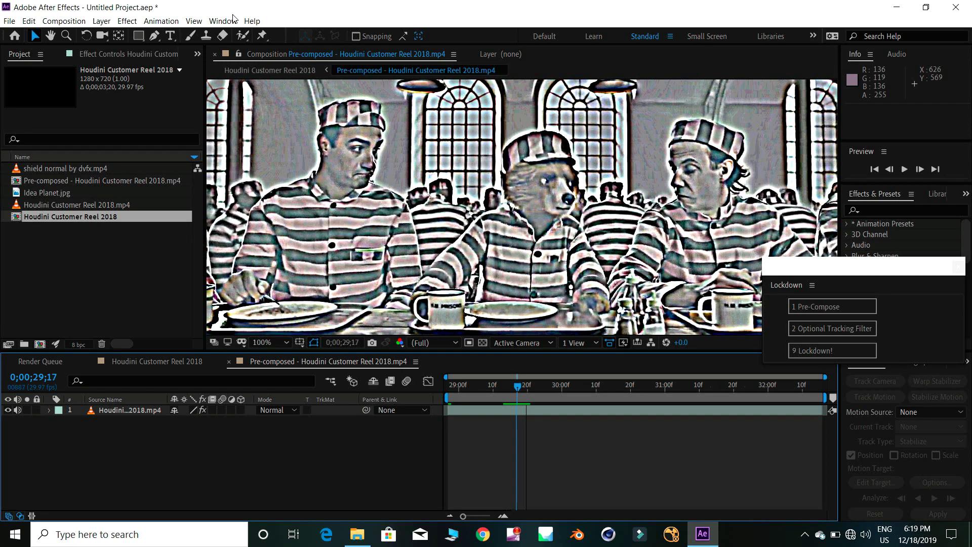
pyautogui.press('pagedown')
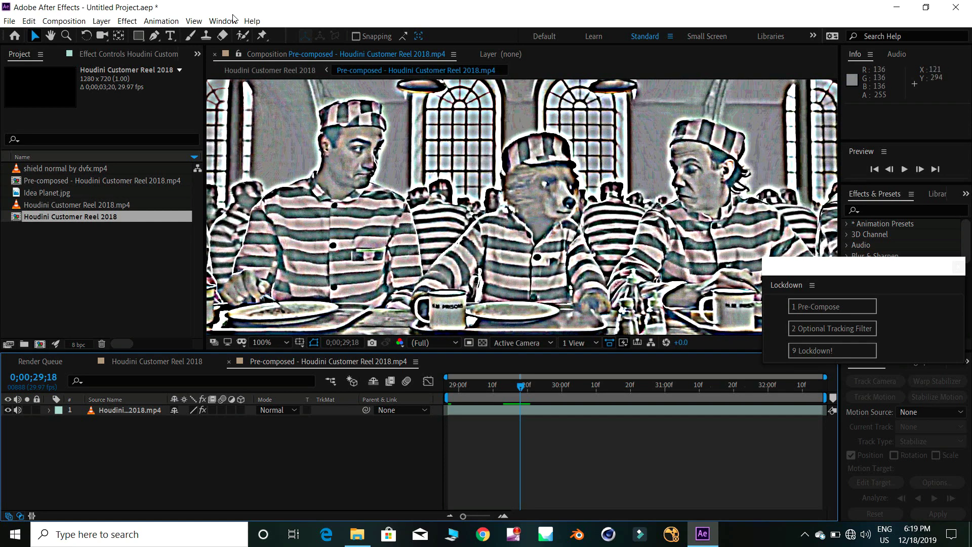
pyautogui.press('F3')
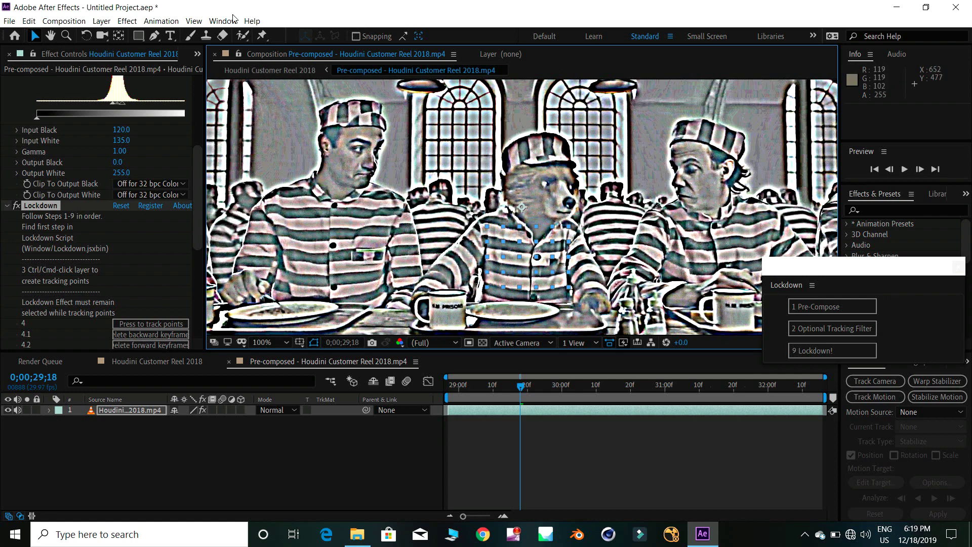
# - Run Lockdown's point tracking on the shirt points across all 109 frames
pyautogui.scroll(-3, 101, 213)
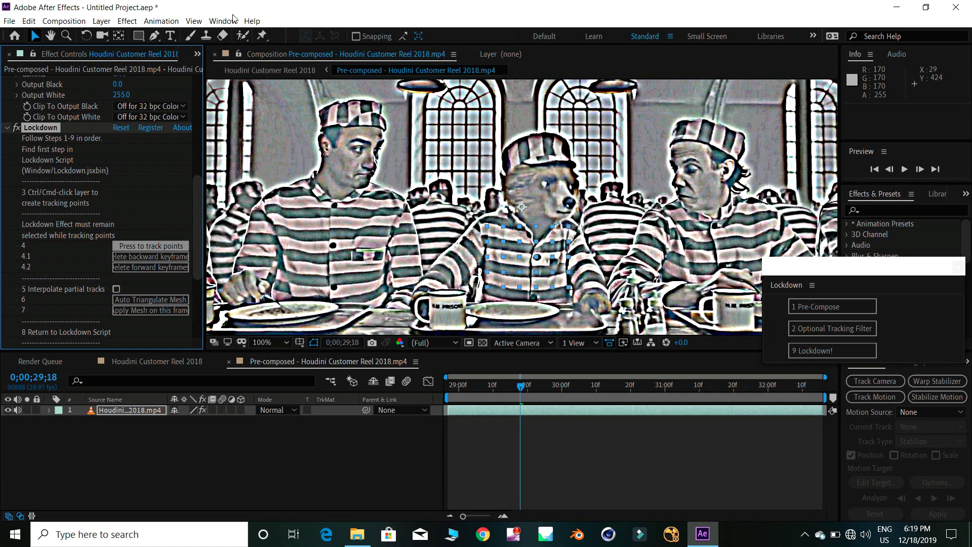
pyautogui.scroll(-5, 101, 213)
pyautogui.scroll(-2, 101, 213)
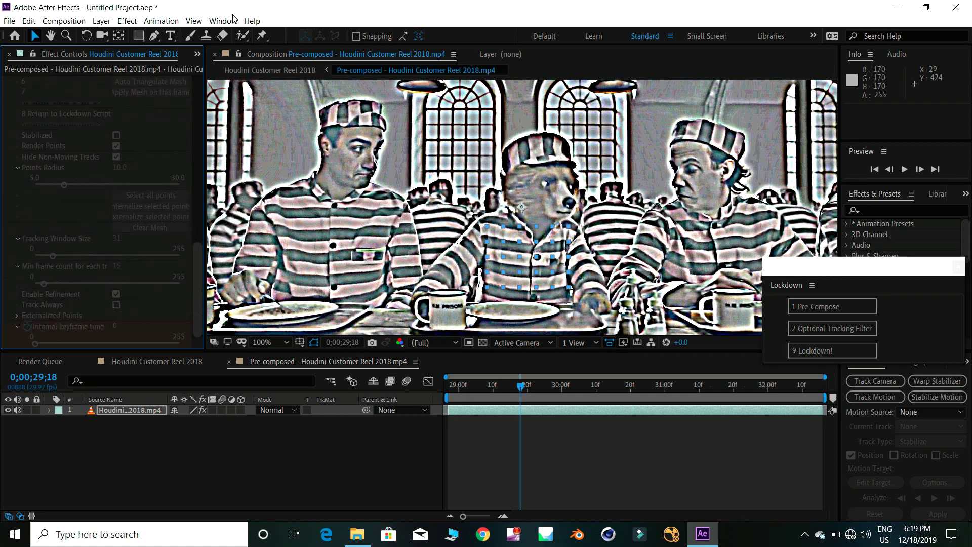
pyautogui.scroll(3, 101, 213)
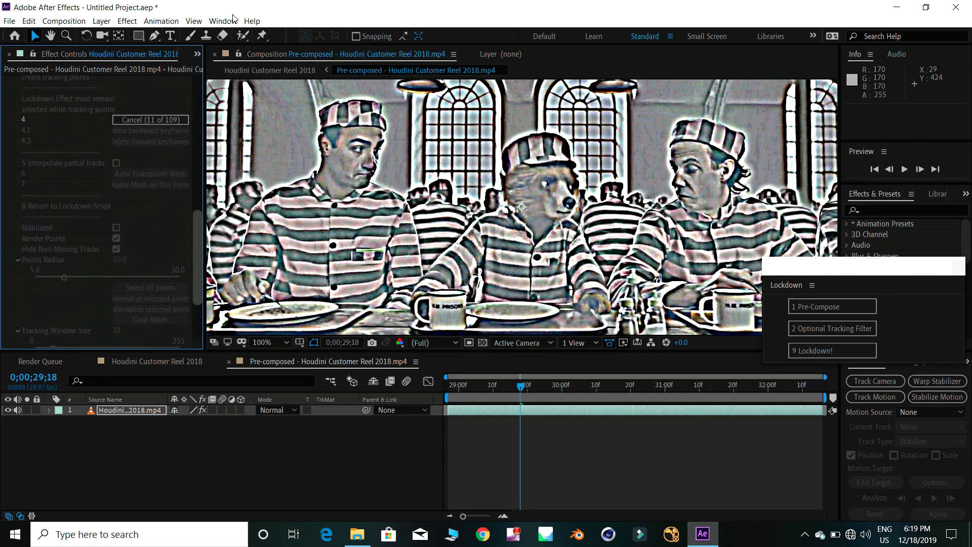
pyautogui.scroll(3, 101, 213)
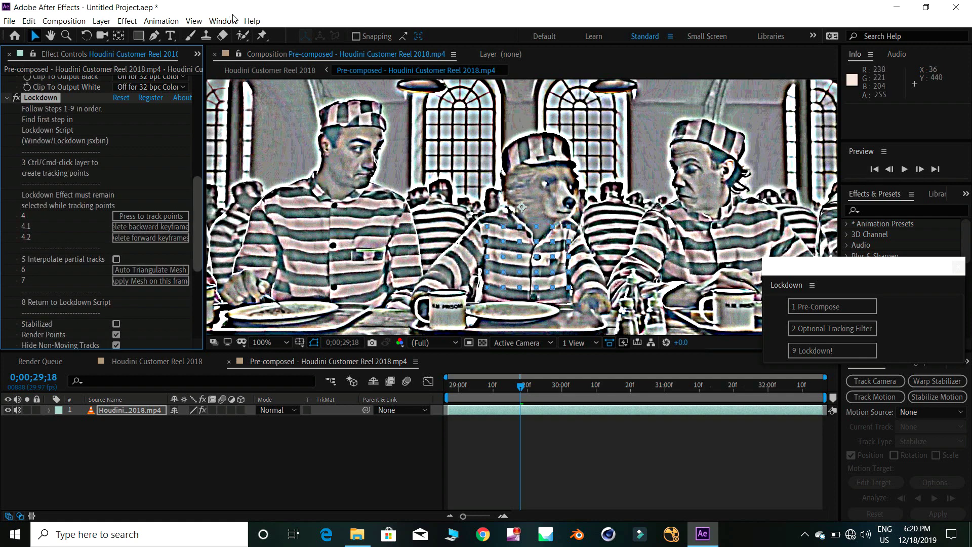
pyautogui.scroll(-3, 197, 223)
# - Auto-triangulate a mesh from the tracked points and apply it on the current frame
pyautogui.click(151, 232)
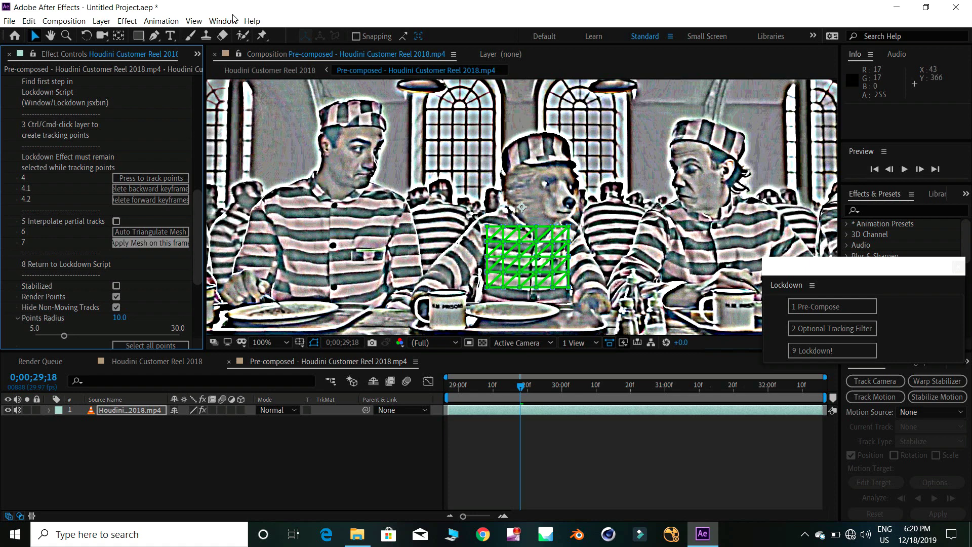
pyautogui.click(151, 242)
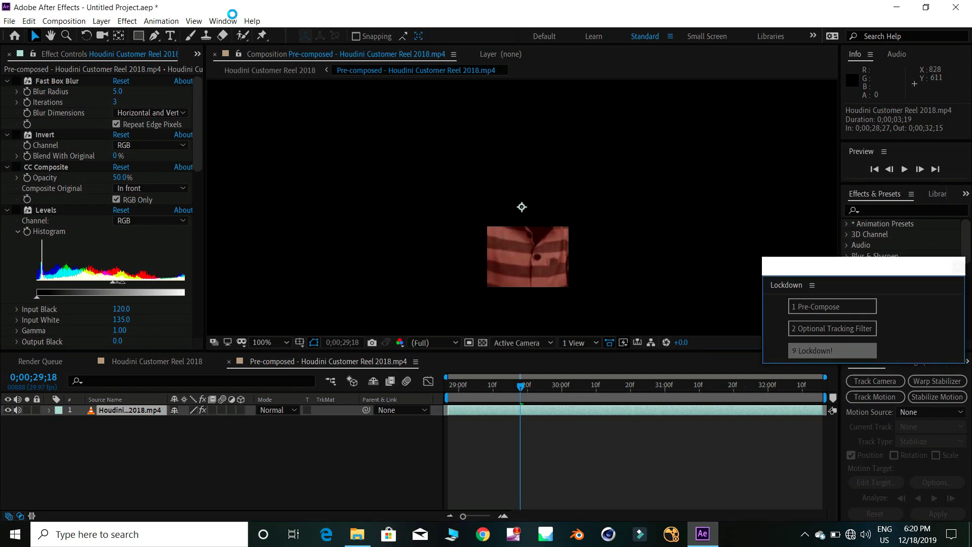
# - Dismiss Lockdown's finished-script alert
pyautogui.press('Return')
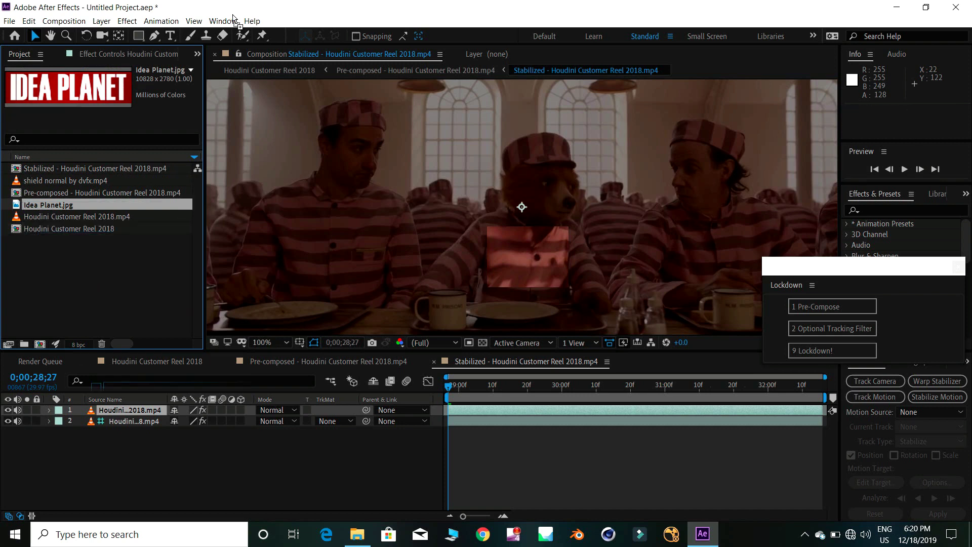
# - Add Idea Planet.jpg, scale it to 1%, and centre it on the bear's shirt
pyautogui.hotkey('ctrl', '/')
pyautogui.write('s')
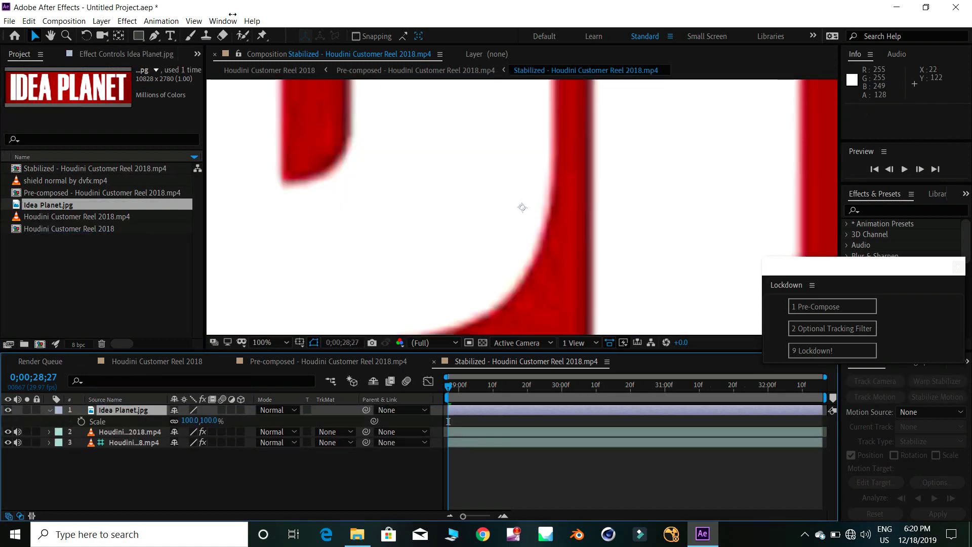
pyautogui.write('1')
pyautogui.press('Return')
pyautogui.press('.')
pyautogui.press('.')
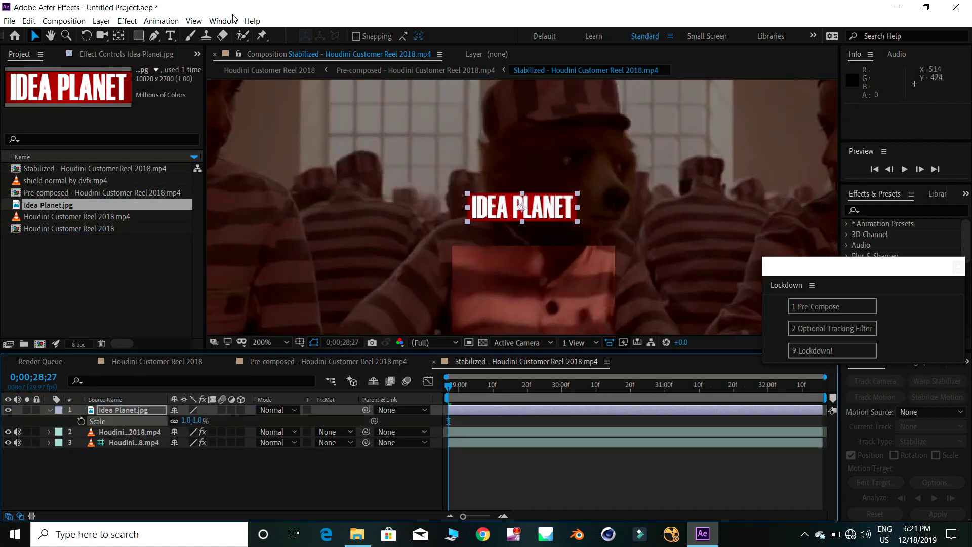
pyautogui.press('.')
pyautogui.moveTo(475, 113)
pyautogui.mouseDown()
pyautogui.moveTo(593, 268)
pyautogui.moveTo(558, 220)
pyautogui.mouseUp()
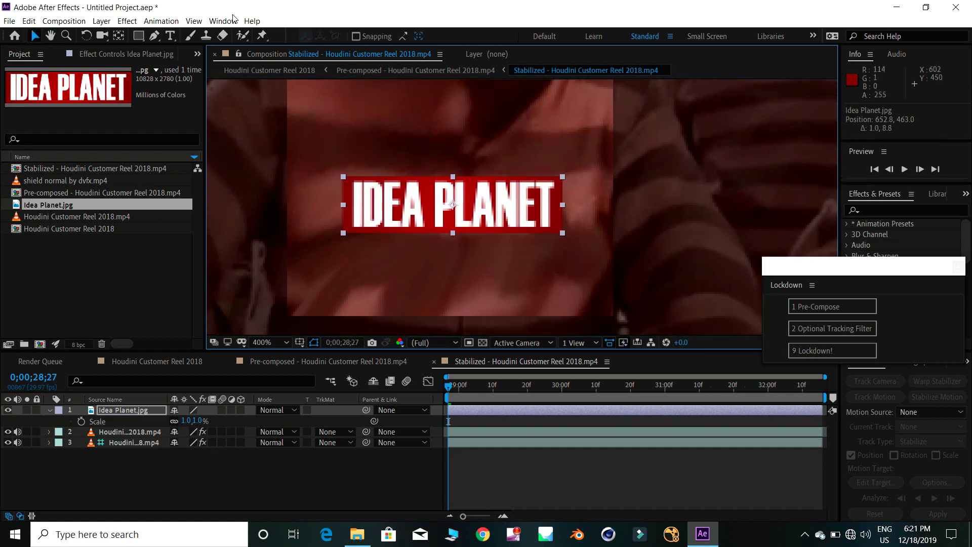
pyautogui.press('space')
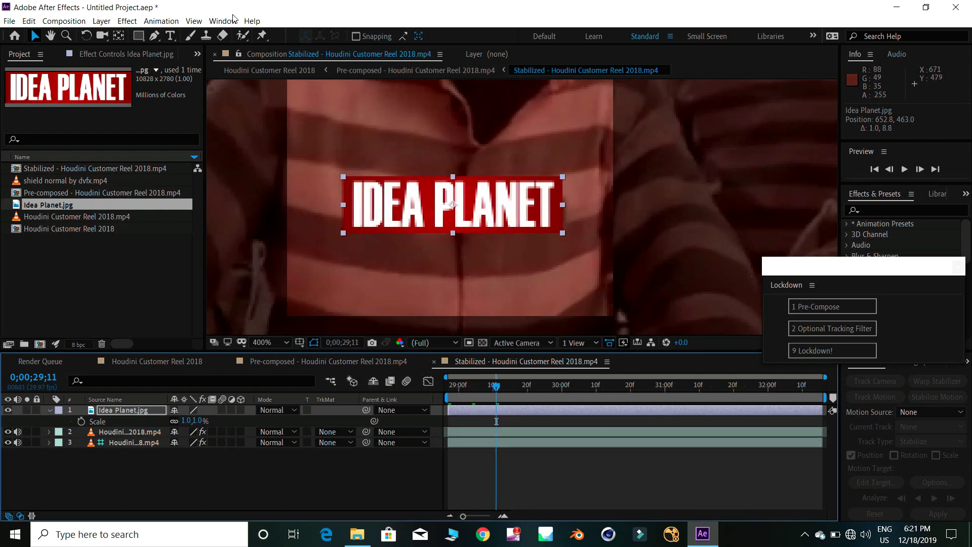
pyautogui.moveTo(485, 209); pyautogui.dragTo(492, 211)
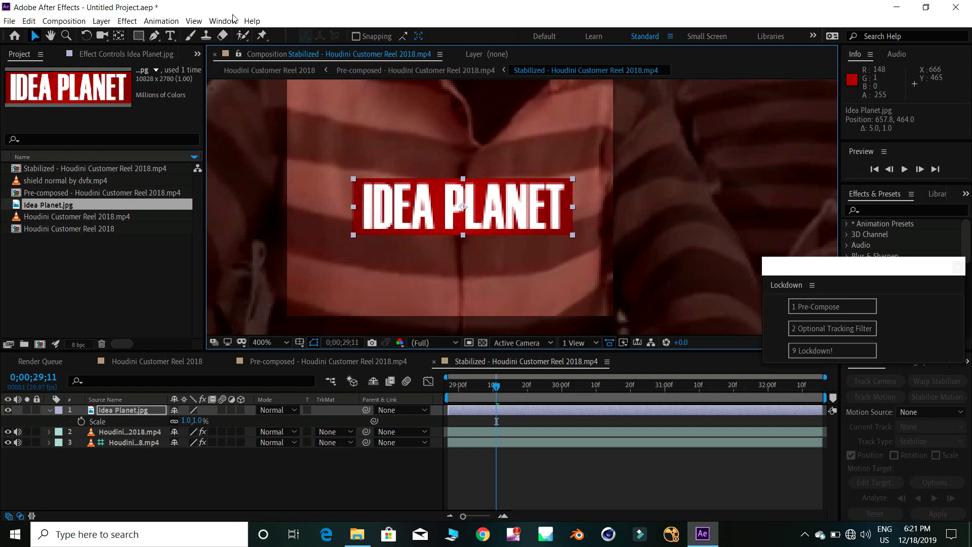
# - Apply Mesh Warp to the Idea Planet logo with 5 rows and 5 columns
pyautogui.hotkey('ctrl', '5')
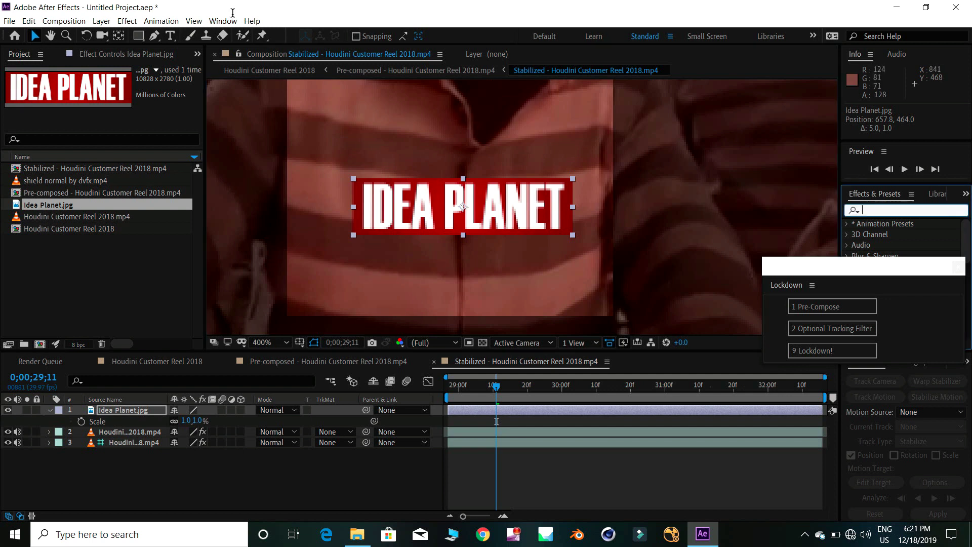
pyautogui.write('mesh')
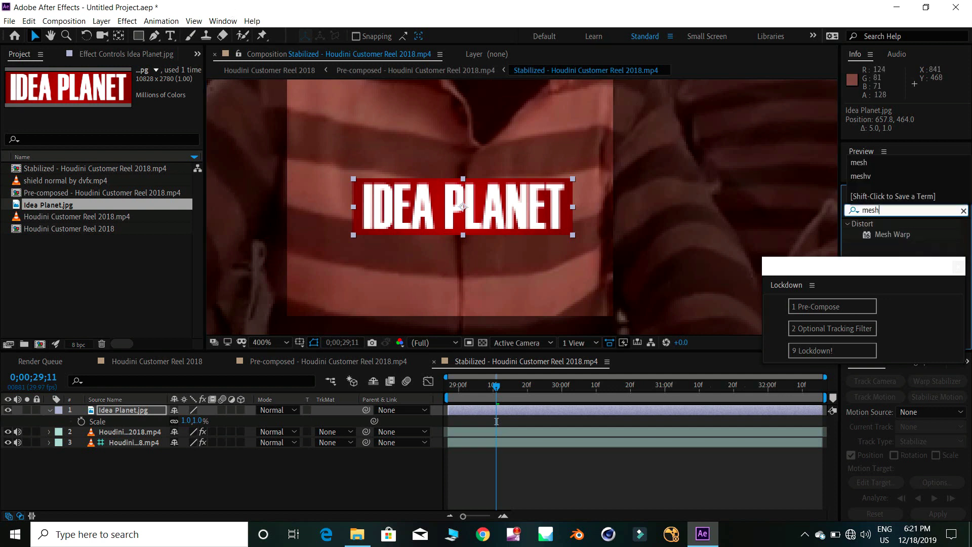
pyautogui.press('Return')
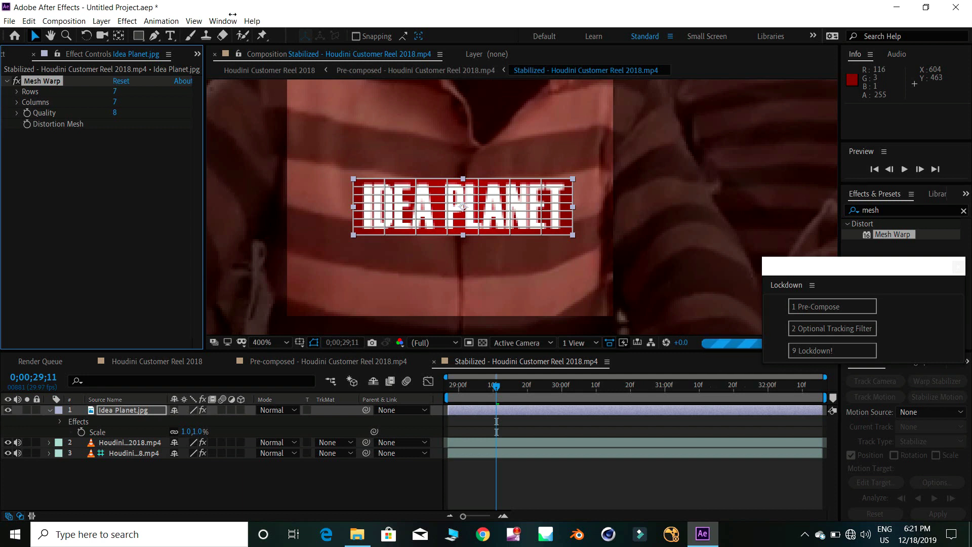
pyautogui.click(115, 92)
pyautogui.write('5')
pyautogui.press('Return')
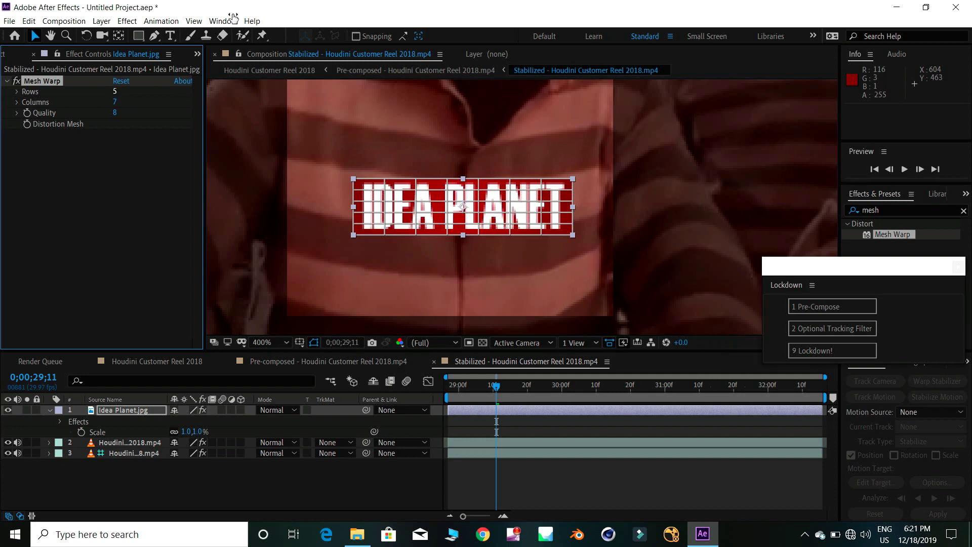
pyautogui.click(116, 102)
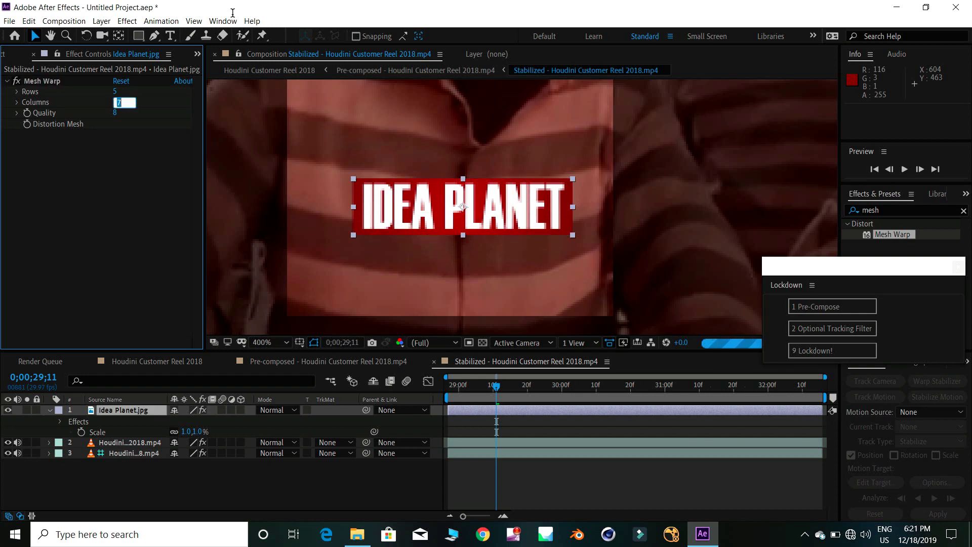
pyautogui.write('5')
pyautogui.press('Return')
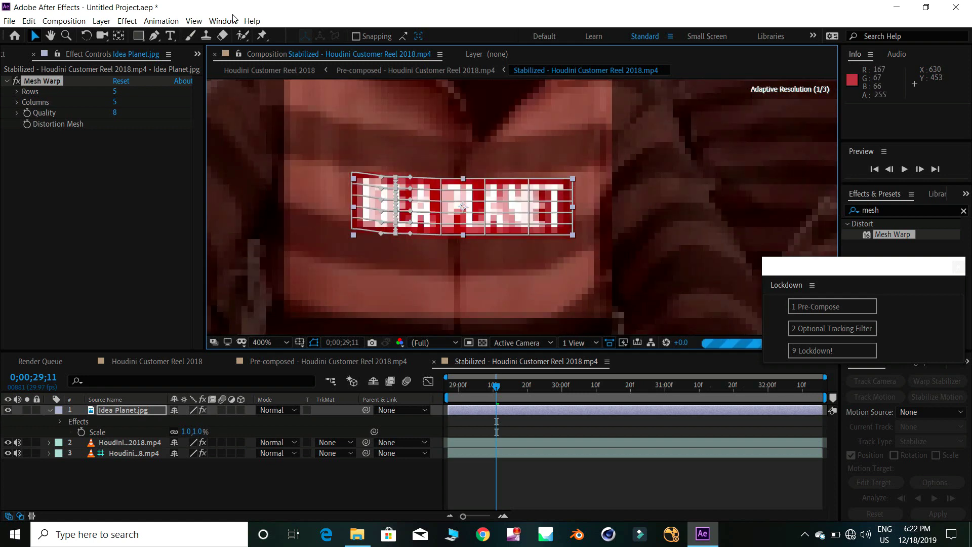
# - Reshape the logo's left and right mesh points to curve with the shirt, then zoom out
pyautogui.scroll(3, 350, 166)
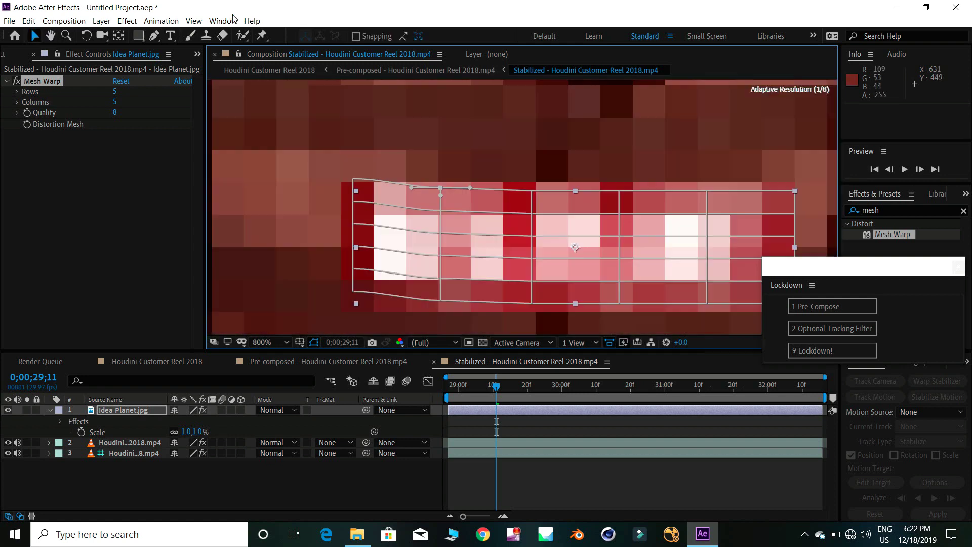
pyautogui.moveTo(440, 188); pyautogui.dragTo(440, 210)
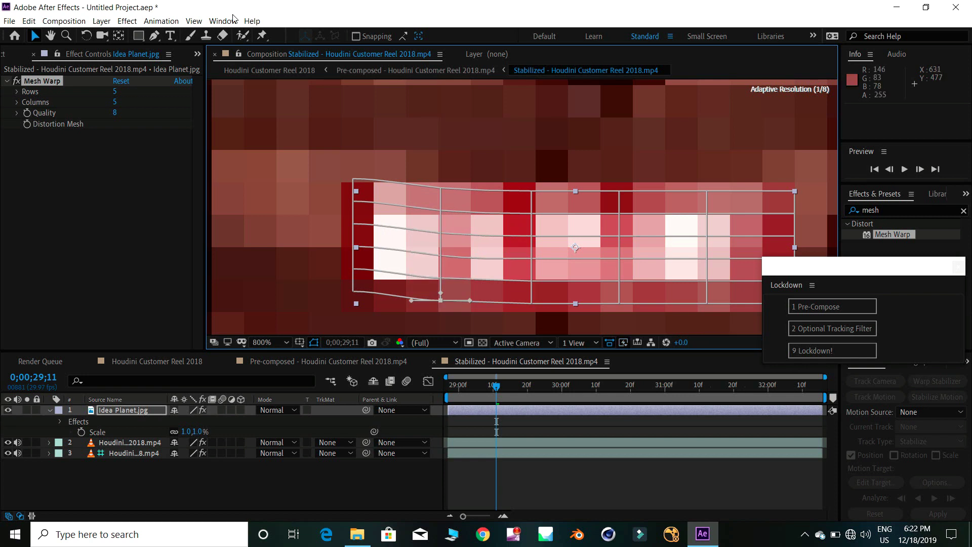
pyautogui.press('h')
pyautogui.press('v')
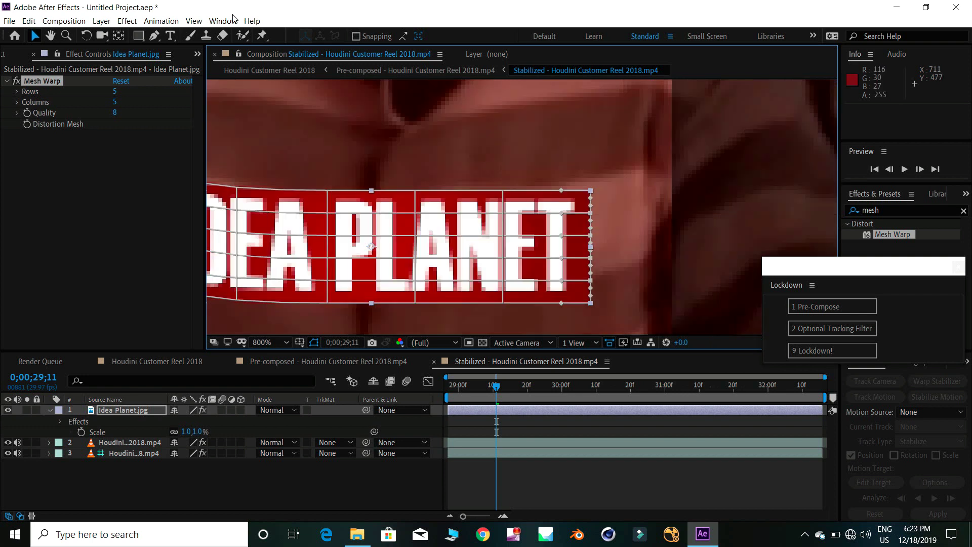
pyautogui.press('Up')
pyautogui.press('Up')
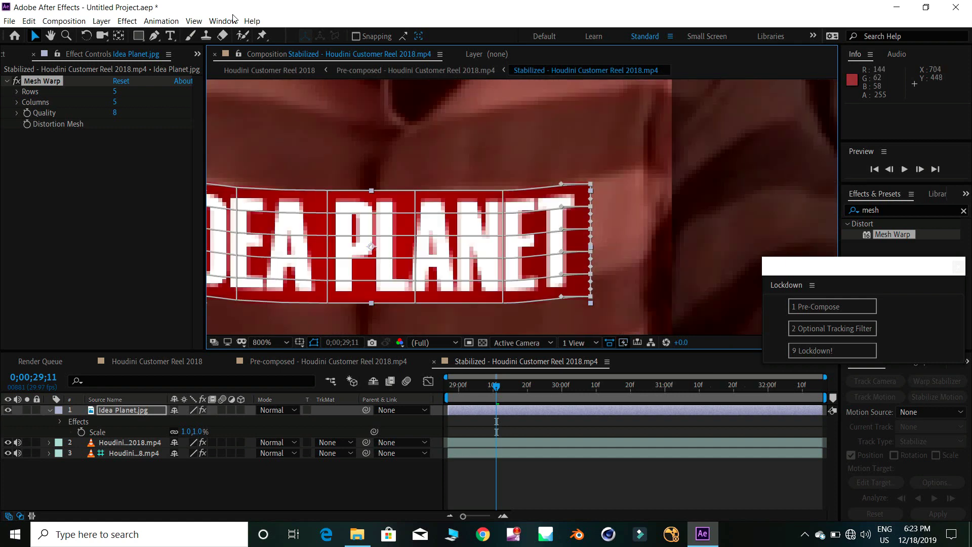
pyautogui.hotkey('ctrl', 'z')
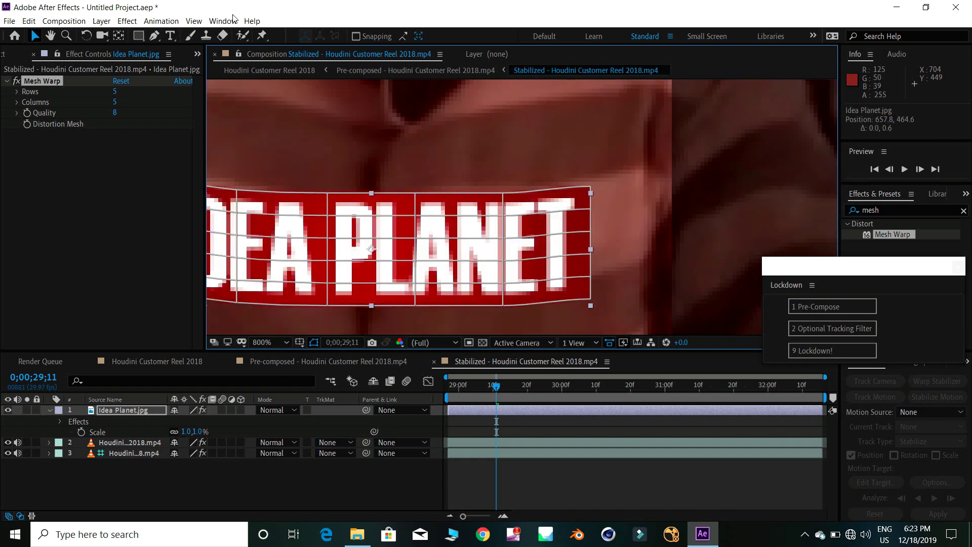
pyautogui.hotkey('ctrl', 'z')
pyautogui.hotkey('ctrl', 'z')
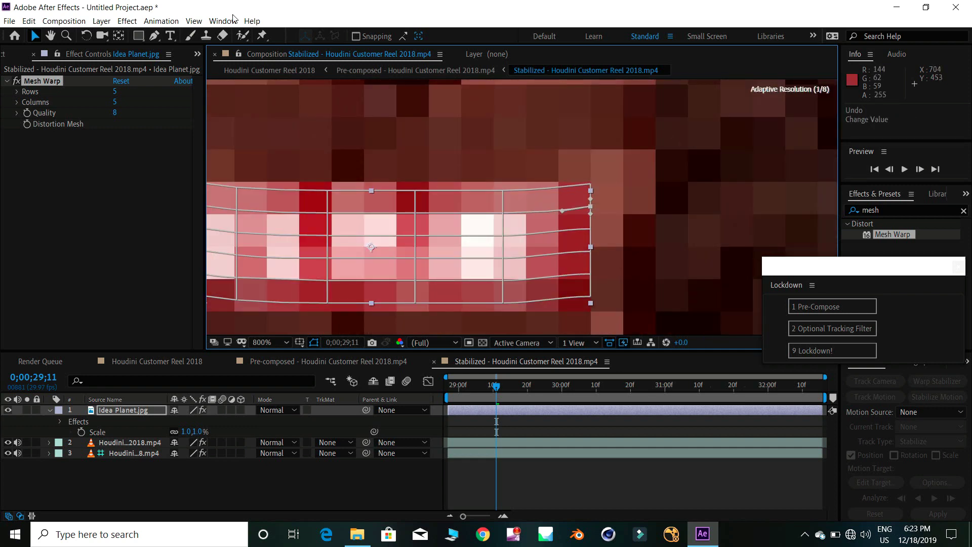
pyautogui.hotkey('ctrl', 'z')
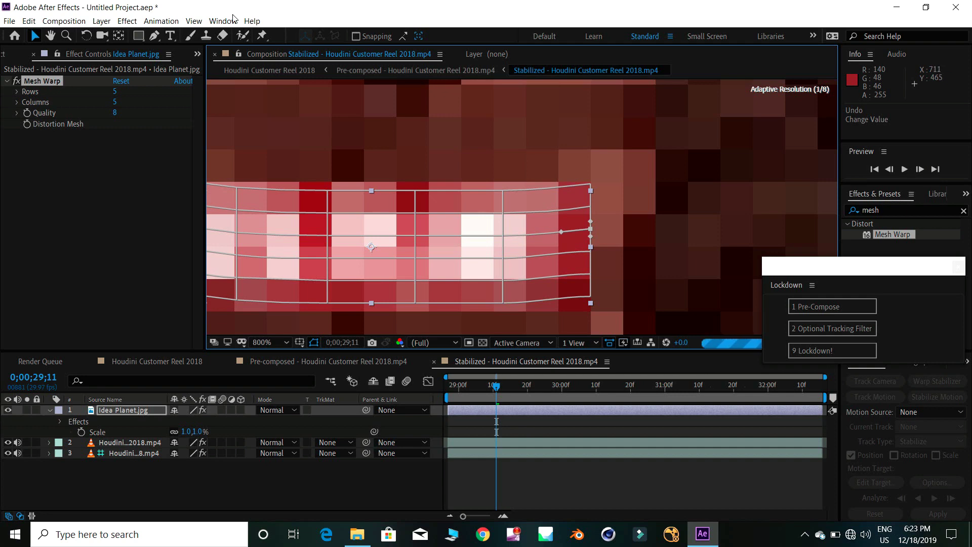
pyautogui.hotkey('ctrl', 'z')
pyautogui.hotkey('ctrl', 'z')
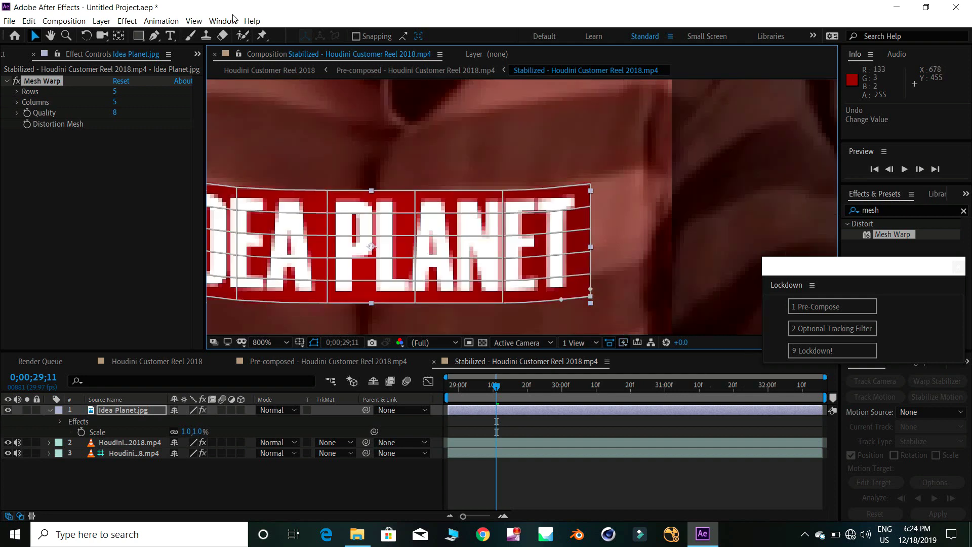
pyautogui.press(',')
pyautogui.press('/')
# - Return to the Pre-composed comp and preview the logo tracked on the shirt
pyautogui.hotkey('ctrl', 'z')
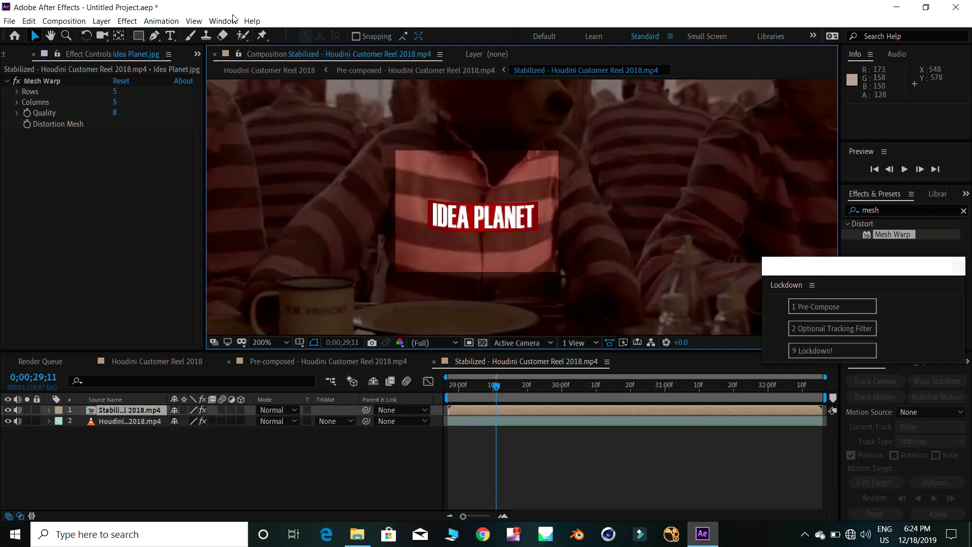
pyautogui.hotkey('ctrl', 'z')
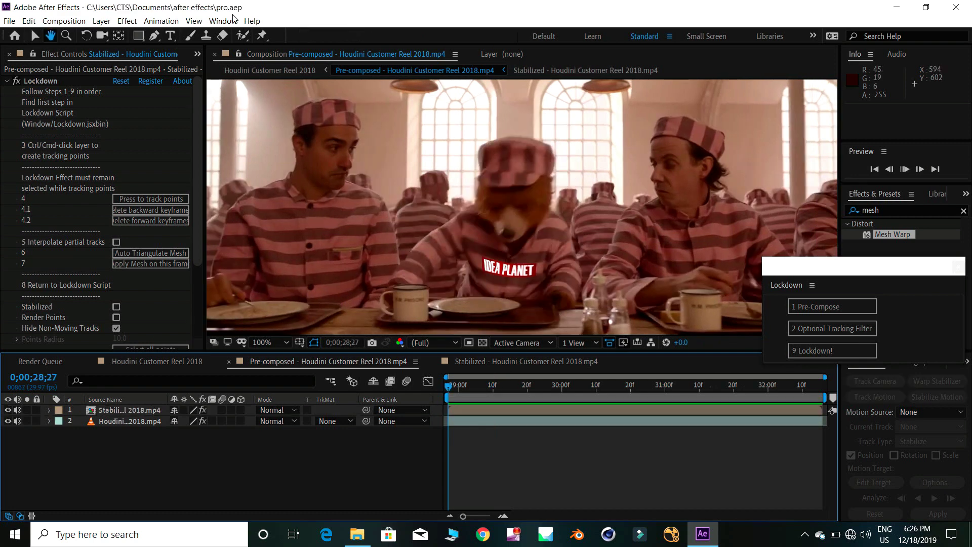
pyautogui.press('space')
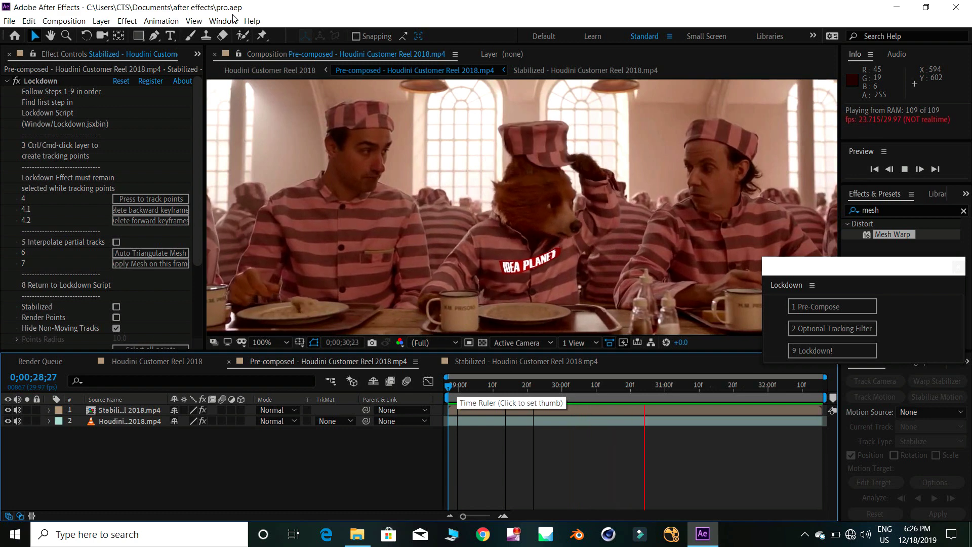
pyautogui.press('space')
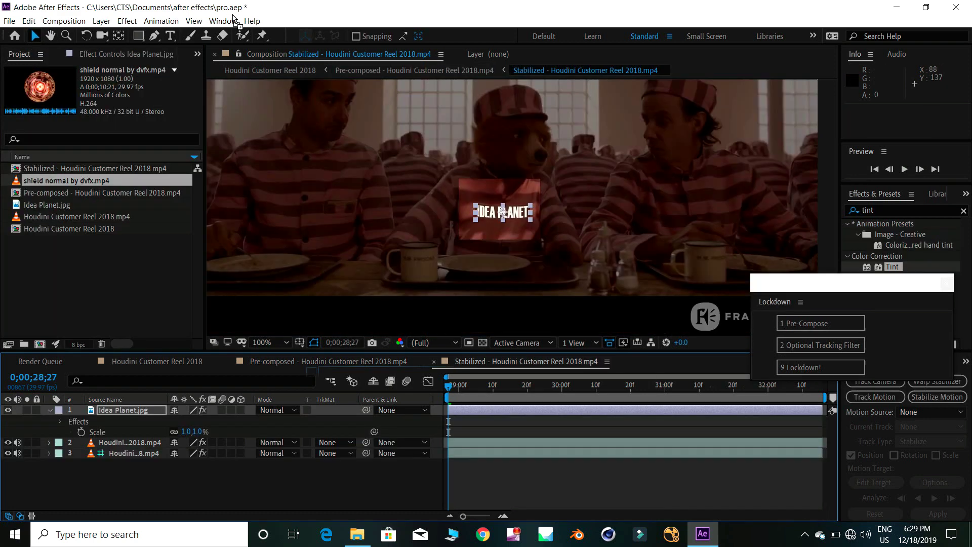
# - Add the shield footage, scale it to 7%, and move it down behind the logo
pyautogui.hotkey('ctrl', '/')
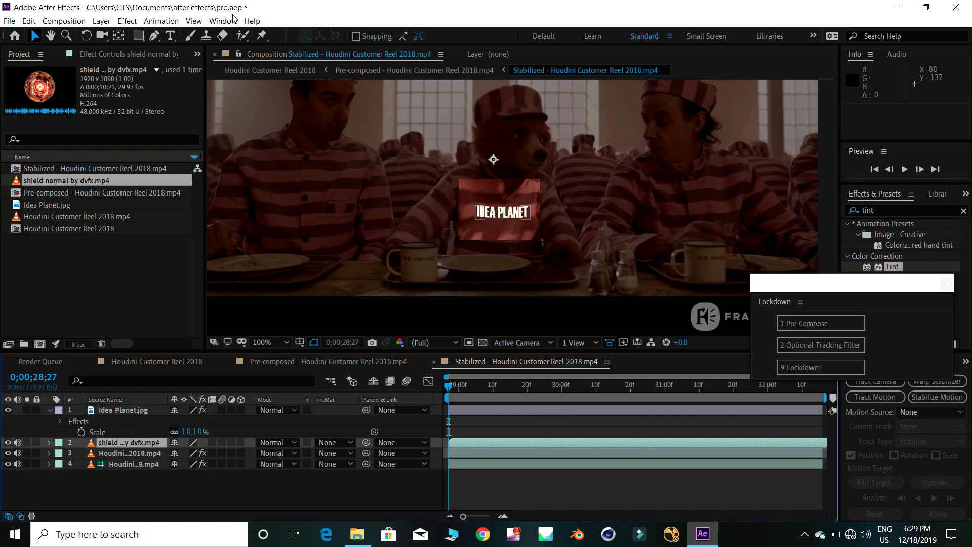
pyautogui.press('s')
pyautogui.moveTo(233, 15); pyautogui.dragTo(235, 19)
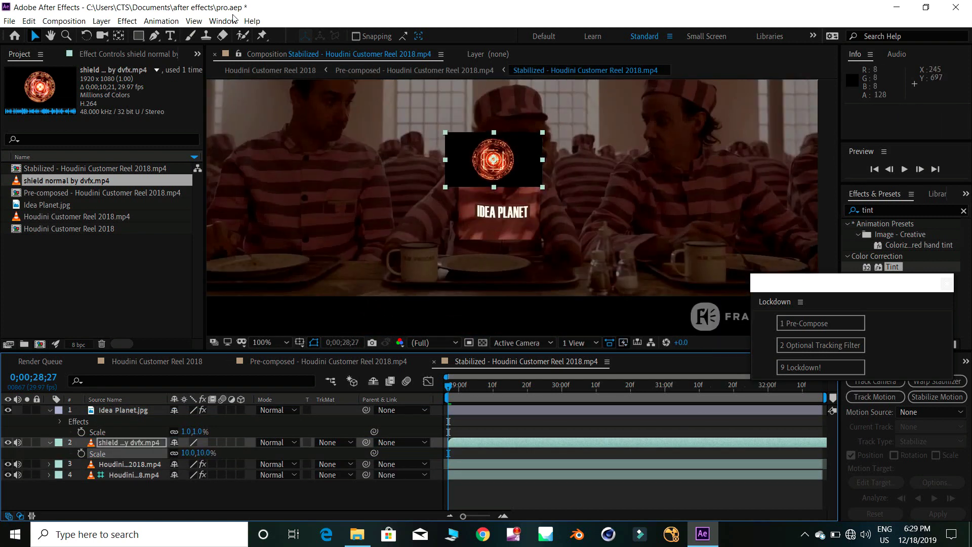
pyautogui.write('6')
pyautogui.press('Return')
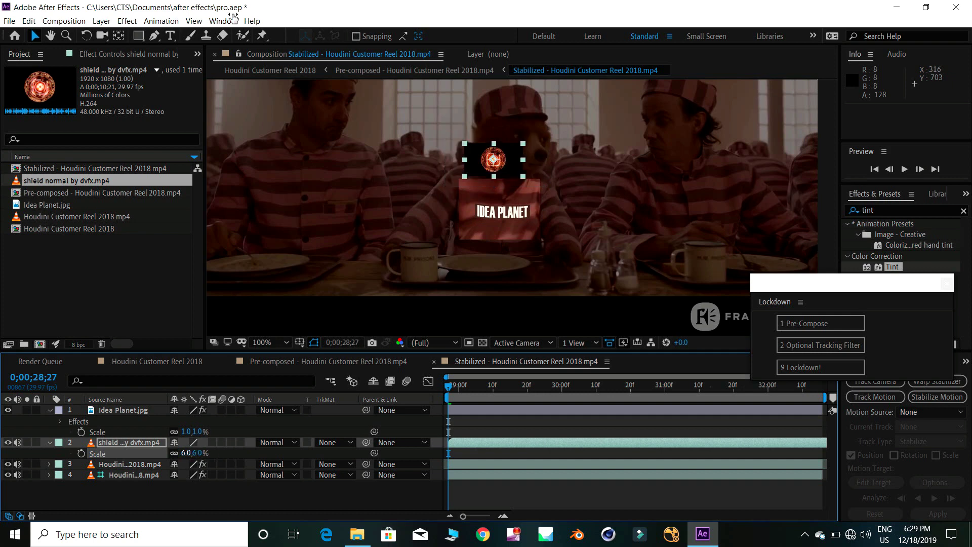
pyautogui.press('.')
pyautogui.click(189, 453)
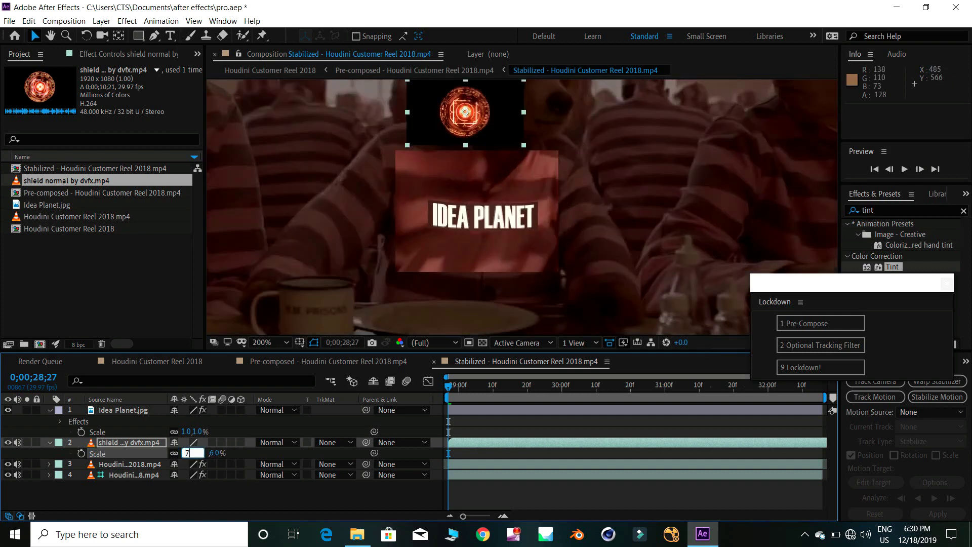
pyautogui.write('7')
pyautogui.press('Return')
pyautogui.moveTo(468, 124)
pyautogui.mouseDown()
pyautogui.moveTo(436, 247)
pyautogui.moveTo(479, 210)
pyautogui.mouseUp()
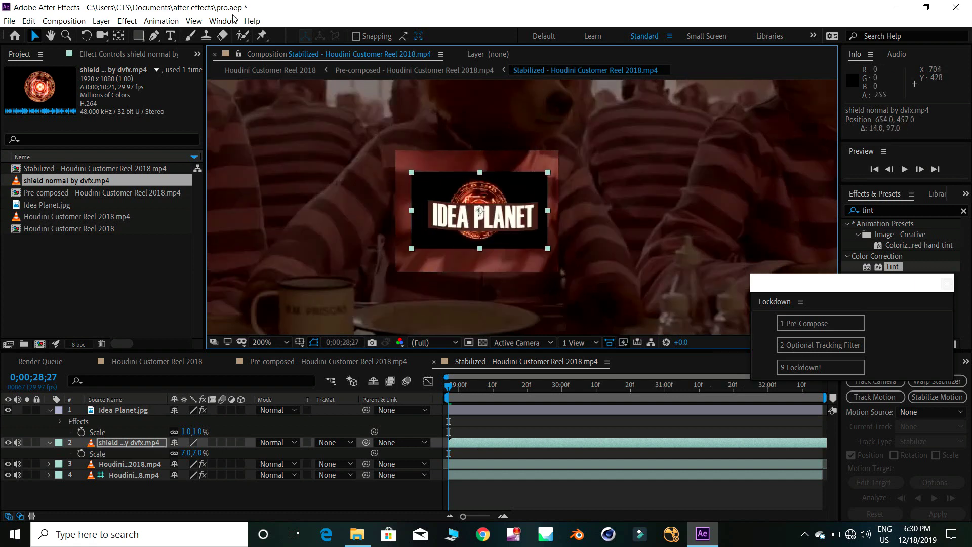
pyautogui.moveTo(480, 210); pyautogui.dragTo(488, 215)
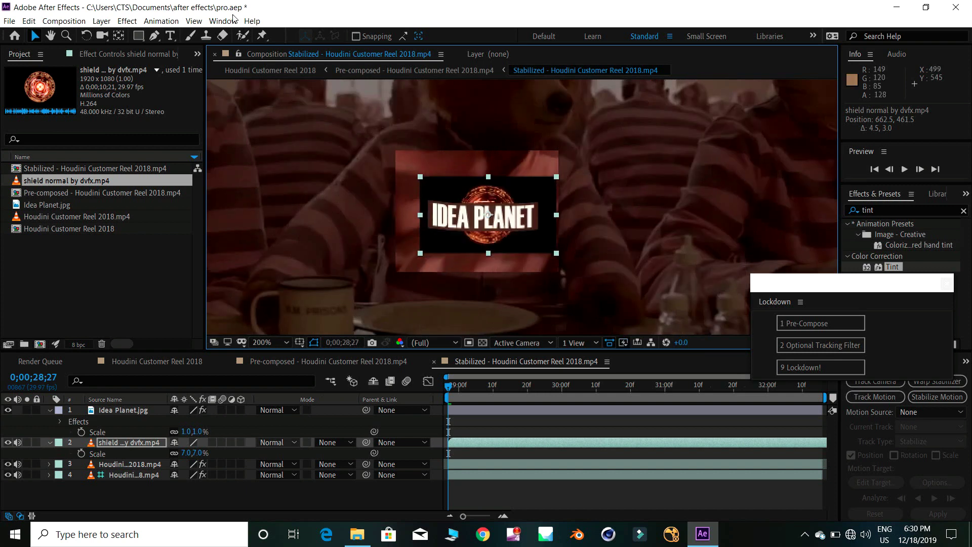
# - Set the shield layer's blending mode to Screen so only its glow shows
pyautogui.click(277, 442)
pyautogui.click(304, 205)
pyautogui.press('.')
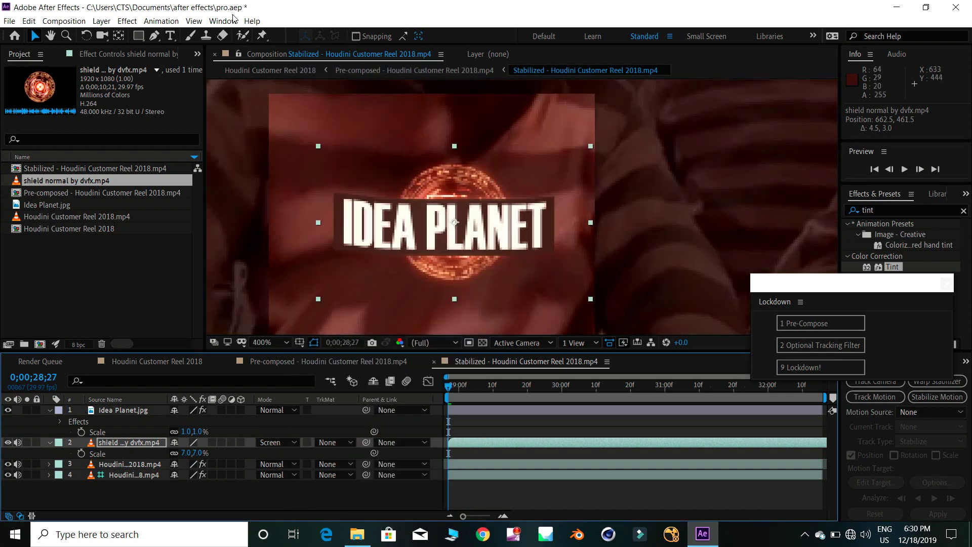
pyautogui.press(',')
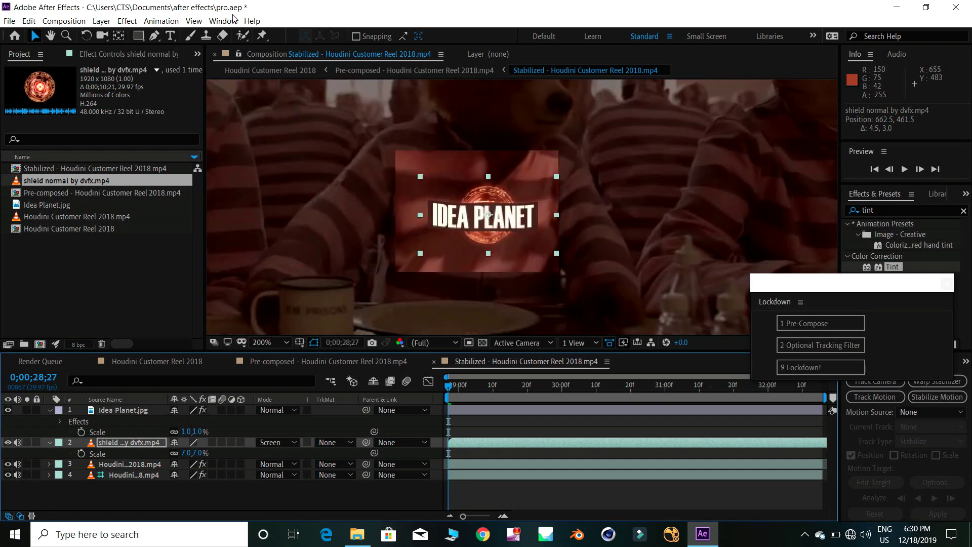
# - Nudge the shield to centre it behind the logo, then preview the final shot
pyautogui.press('Left')
pyautogui.press('Left')
pyautogui.press('Left')
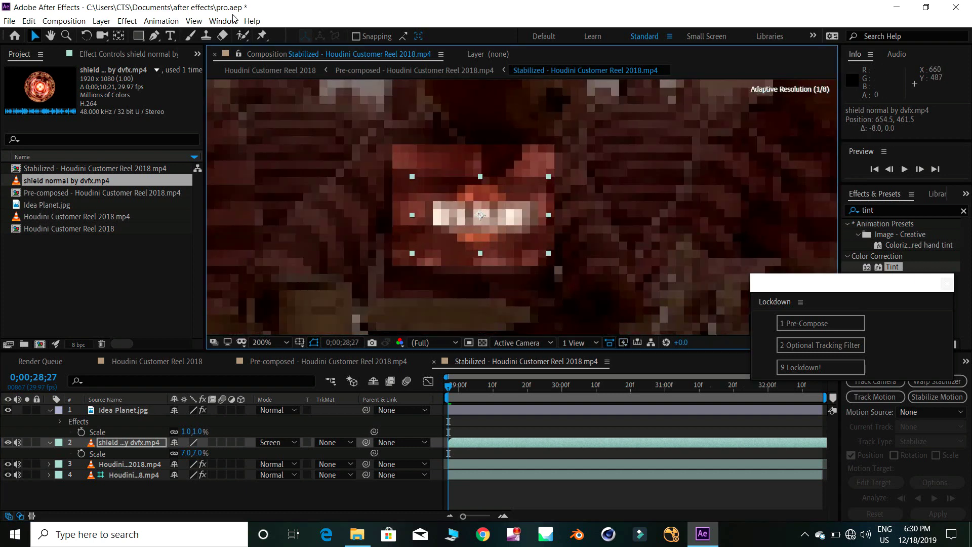
pyautogui.press('Right')
pyautogui.press('Right')
pyautogui.press('Right')
pyautogui.press('Up')
pyautogui.press('Up')
pyautogui.press('Up')
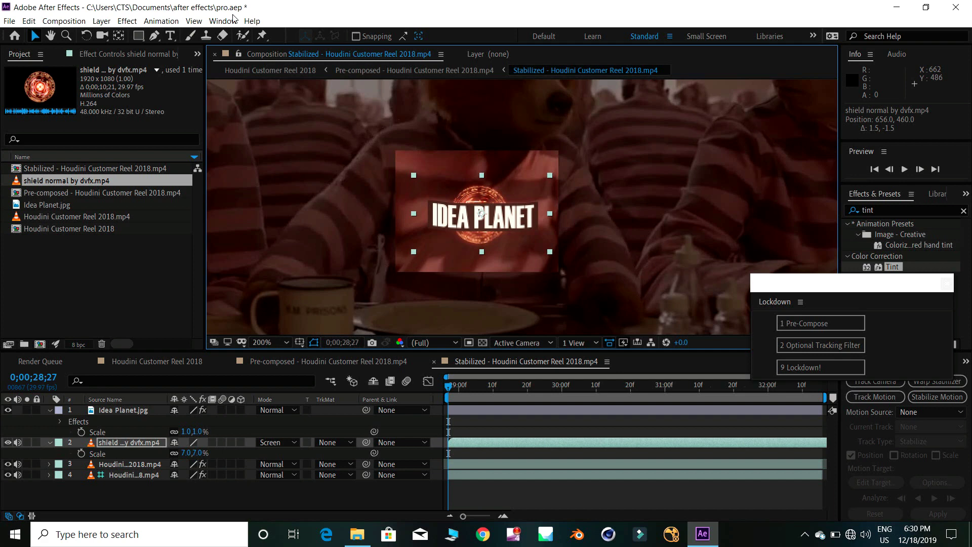
pyautogui.hotkey('shift', 'Escape')
pyautogui.press('space')
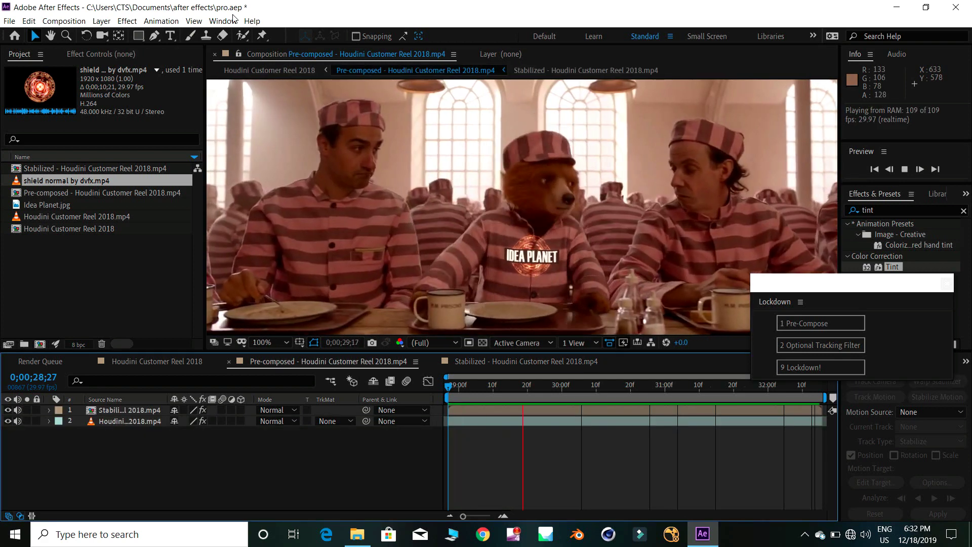